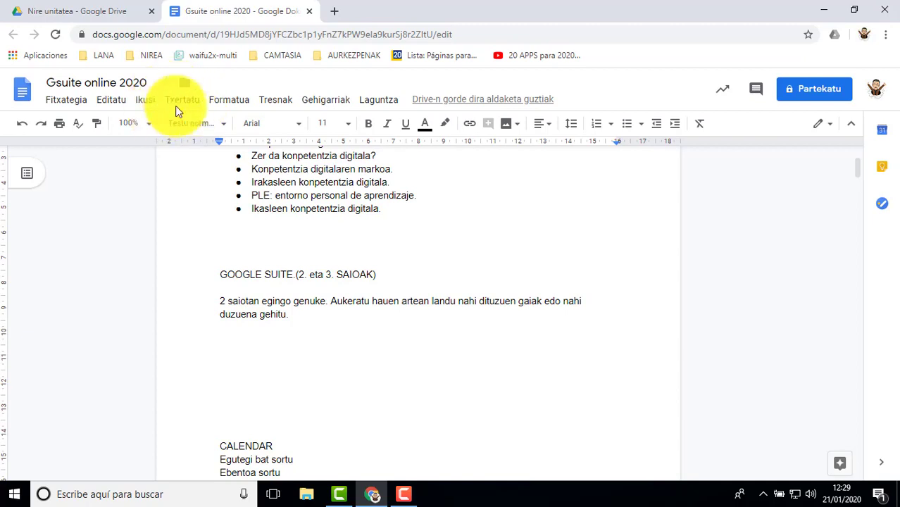
# Step: Insert a 4 x 4 table below the paragraph under the GOOGLE SUITE heading
pyautogui.click(183, 103)
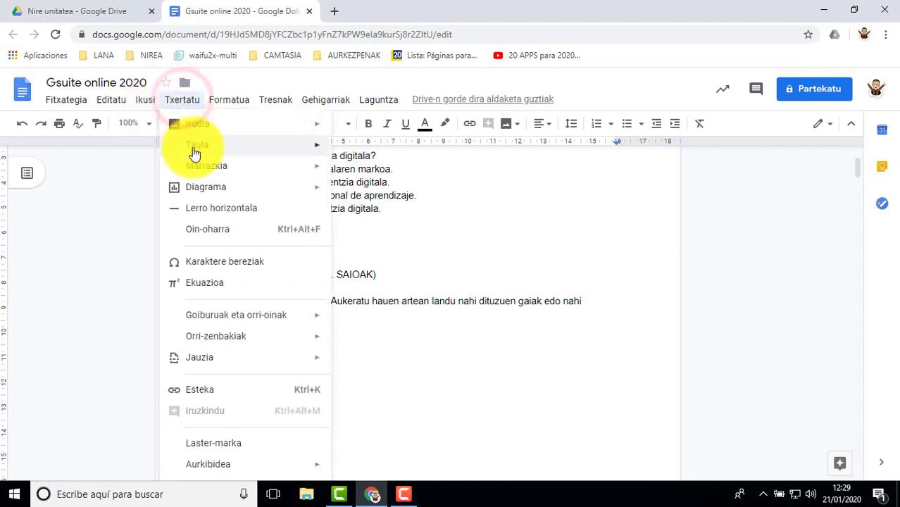
pyautogui.moveTo(201, 147)
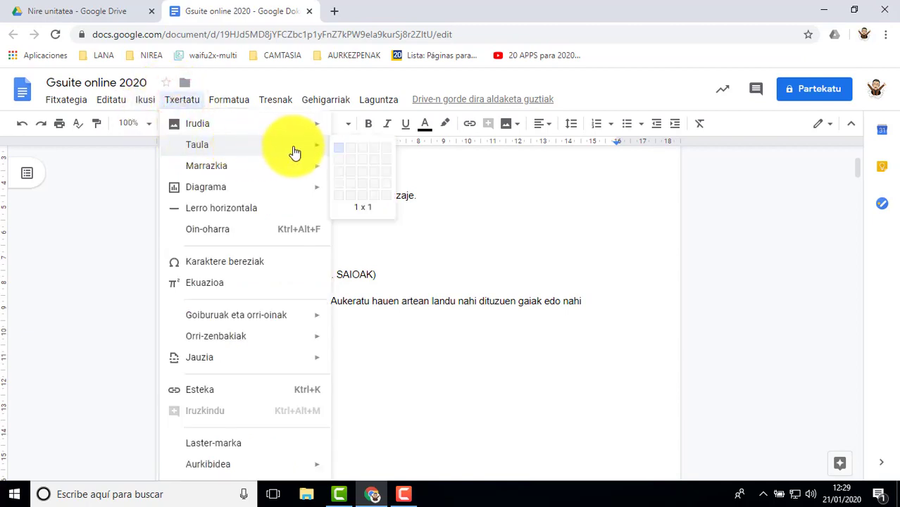
pyautogui.moveTo(336, 148); pyautogui.dragTo(375, 152)
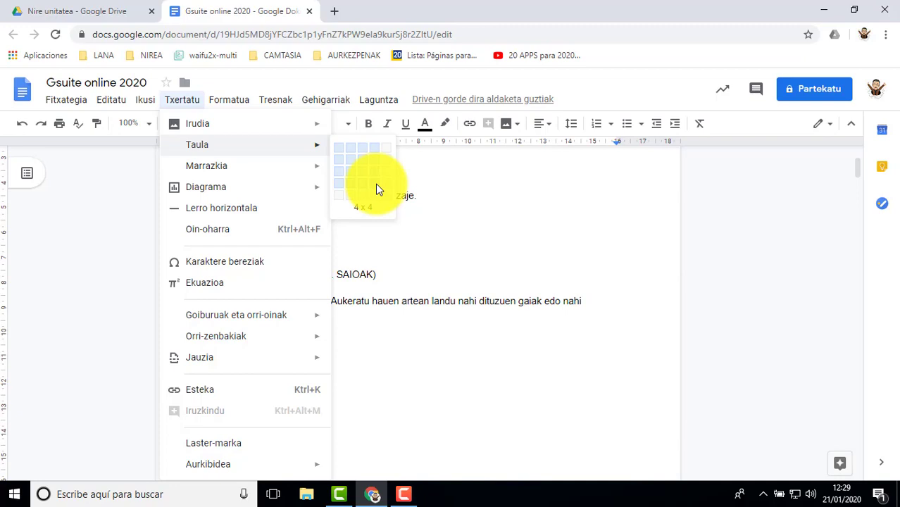
pyautogui.click(377, 183)
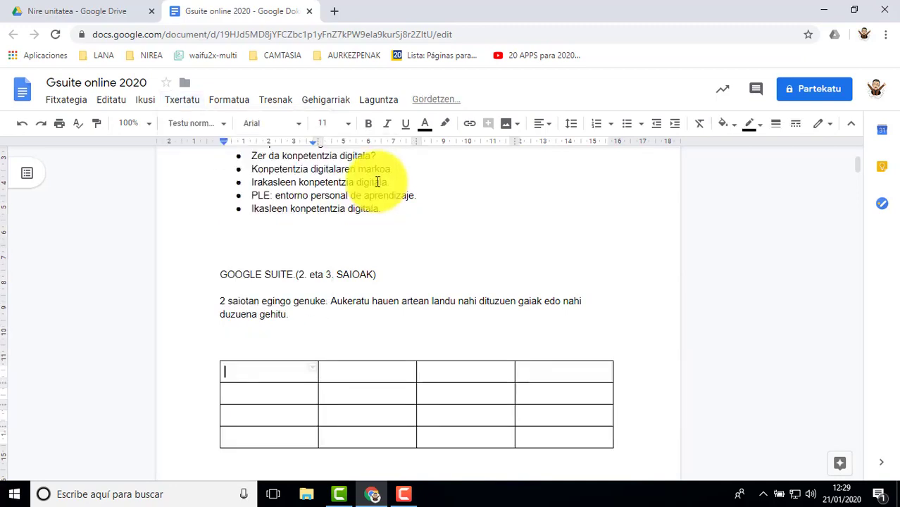
# Step: Number the four cells of the table's first row 1, 2, 3 and 4
pyautogui.scroll(-2, 282, 357)
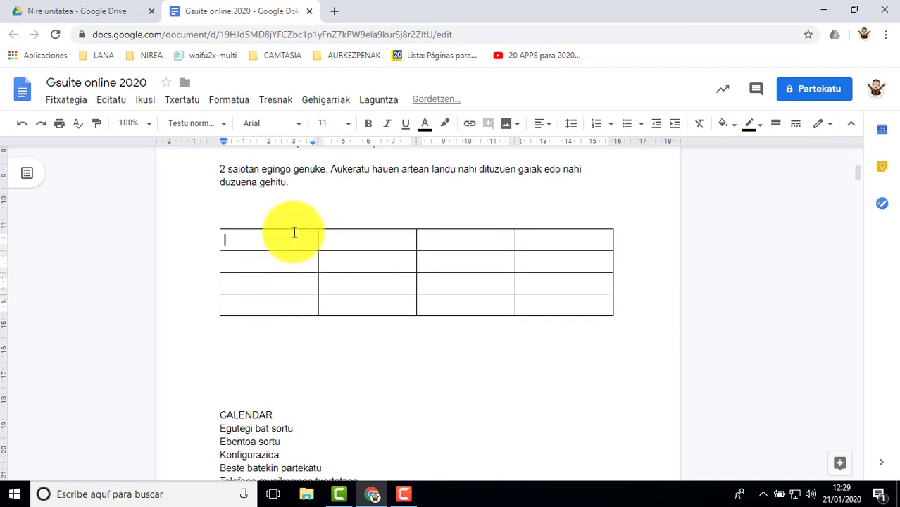
pyautogui.scroll(1, 295, 235)
pyautogui.click(281, 304)
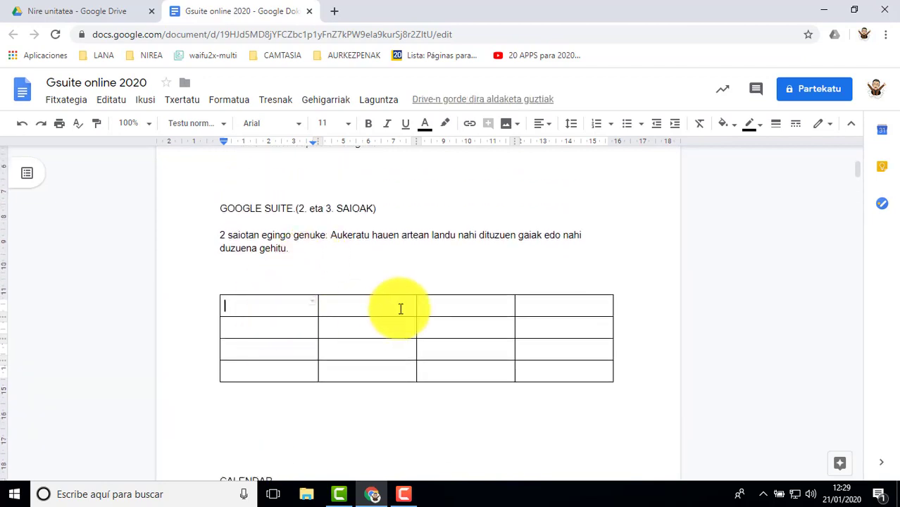
pyautogui.doubleClick(251, 304)
pyautogui.write('1')
pyautogui.doubleClick(356, 305)
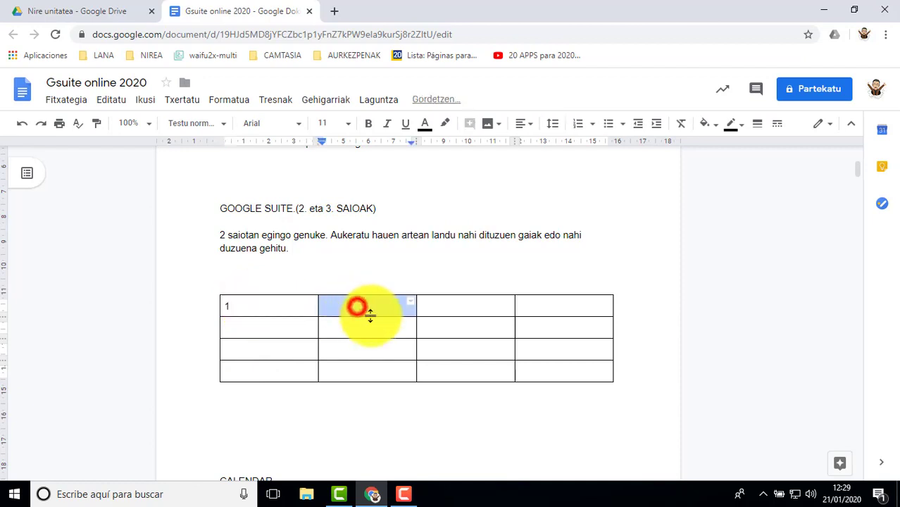
pyautogui.write('2')
pyautogui.click(447, 304)
pyautogui.write('3')
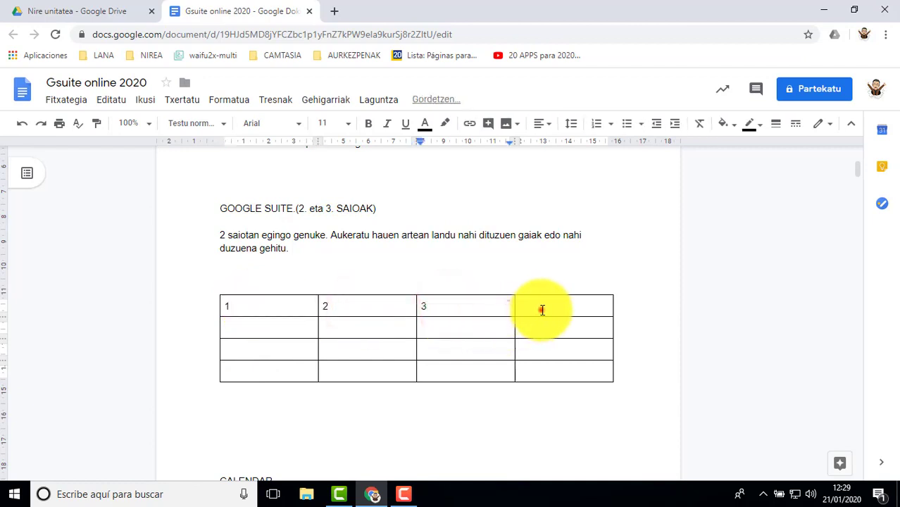
pyautogui.click(538, 307)
pyautogui.write('4')
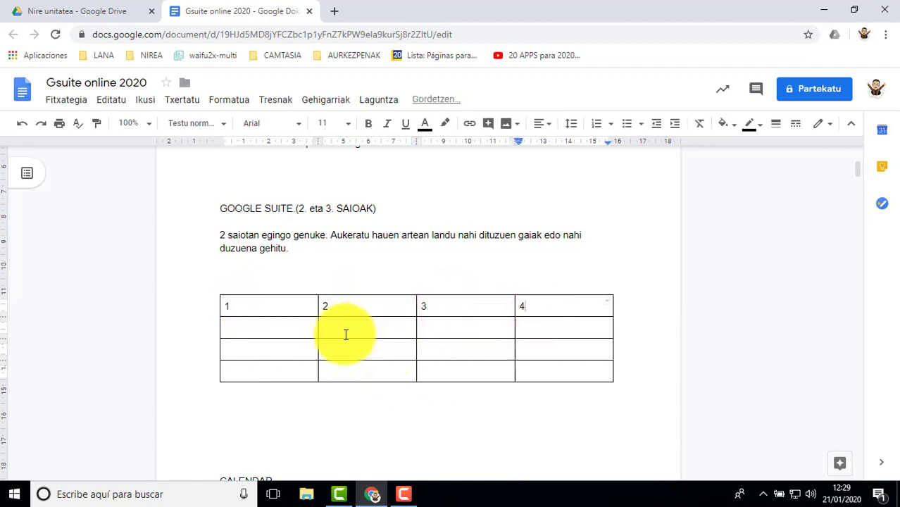
# Step: Format the numbers in the table's first row as 14 pt bold text
pyautogui.moveTo(225, 306); pyautogui.dragTo(568, 312)
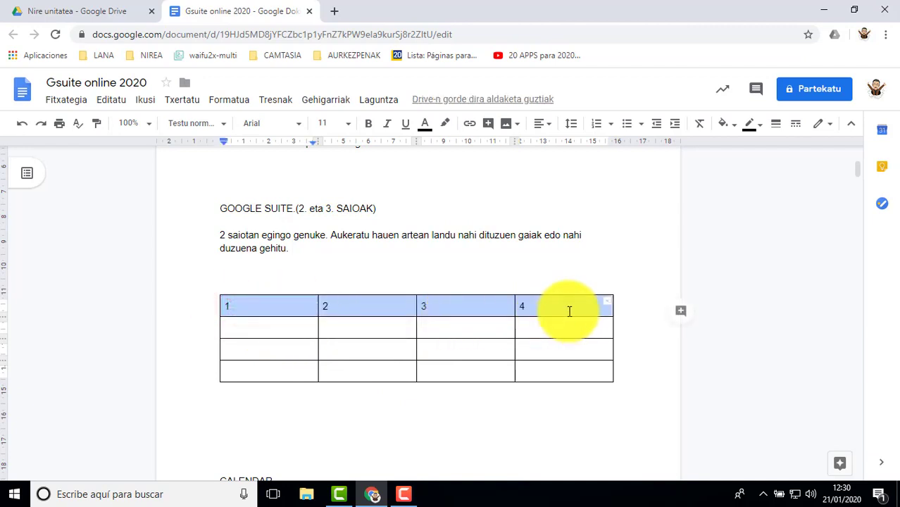
pyautogui.click(348, 124)
pyautogui.click(326, 252)
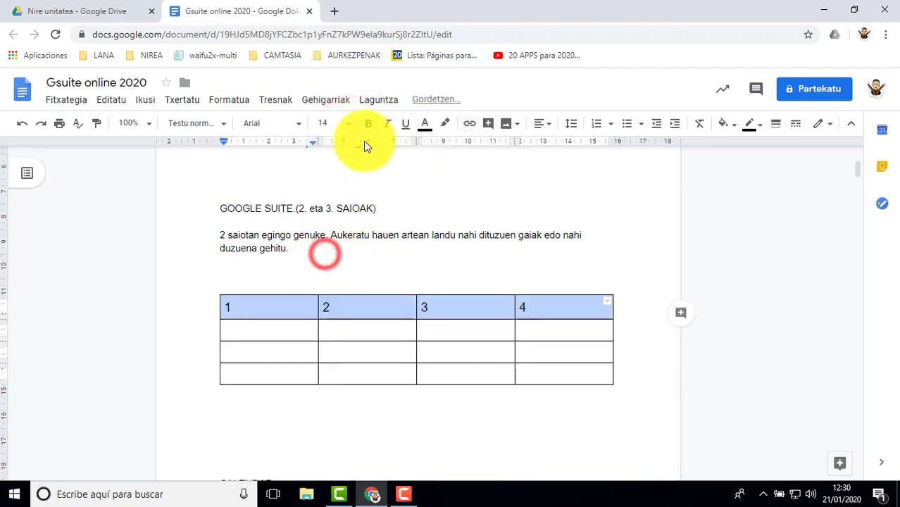
pyautogui.click(366, 126)
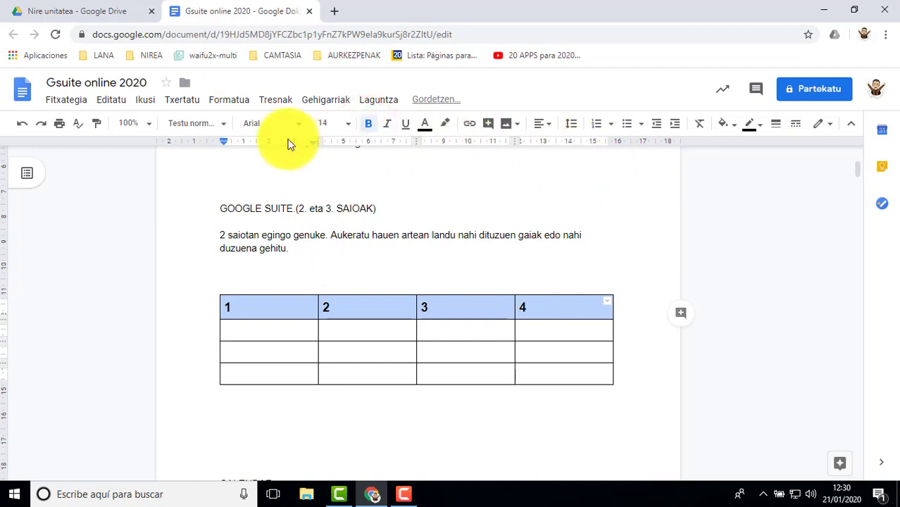
# Step: Center the numbers horizontally within the cells of the table's first row
pyautogui.click(544, 131)
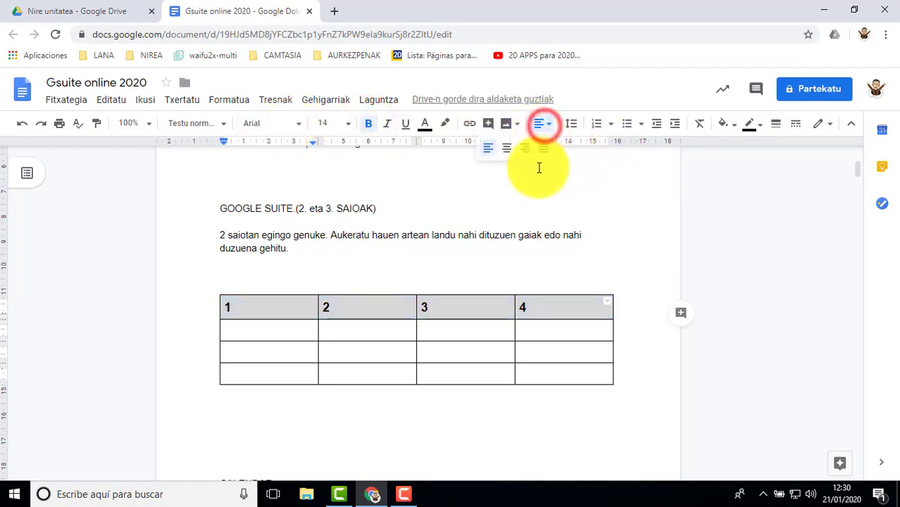
pyautogui.click(507, 148)
pyautogui.click(606, 204)
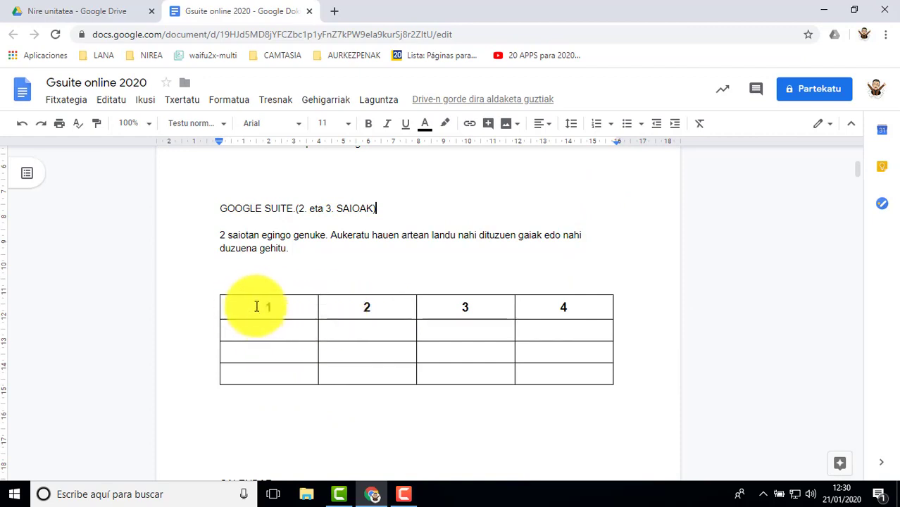
# Step: Fill the background of the table's numbered first row with cornflower blue
pyautogui.moveTo(250, 306); pyautogui.dragTo(536, 307)
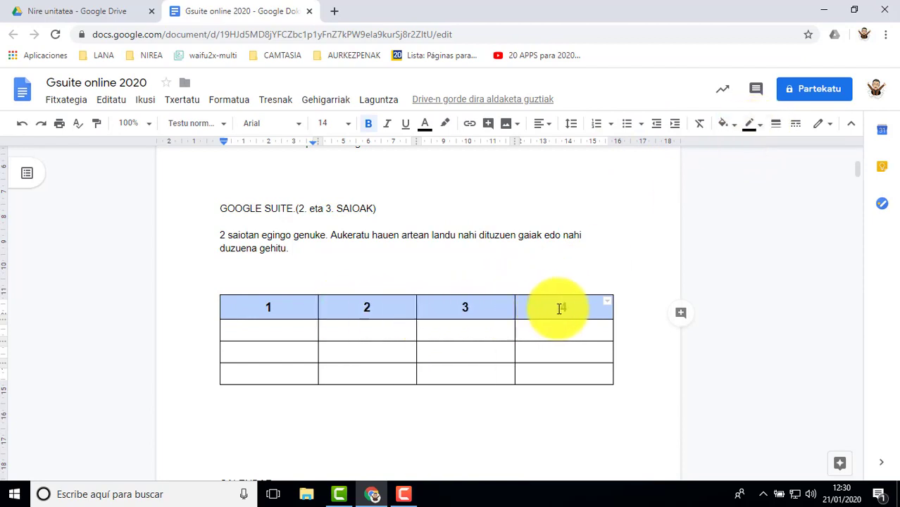
pyautogui.click(726, 126)
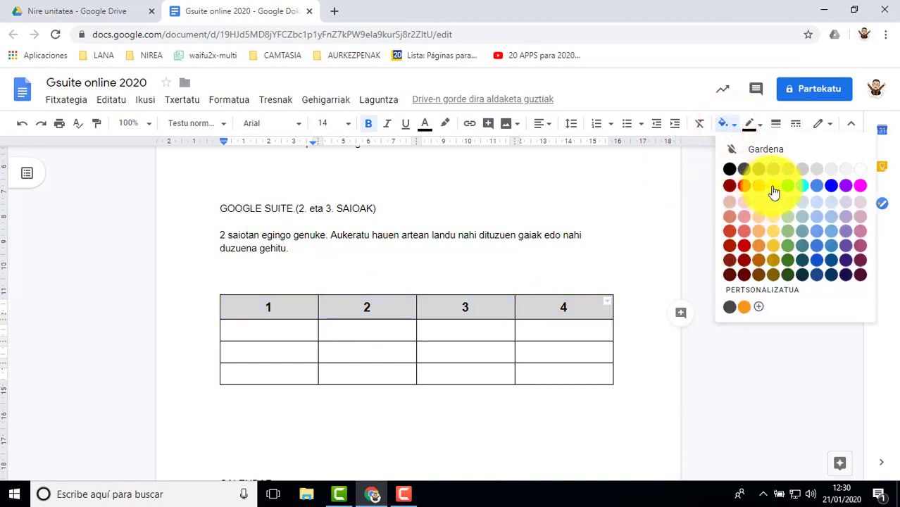
pyautogui.click(817, 186)
pyautogui.click(389, 335)
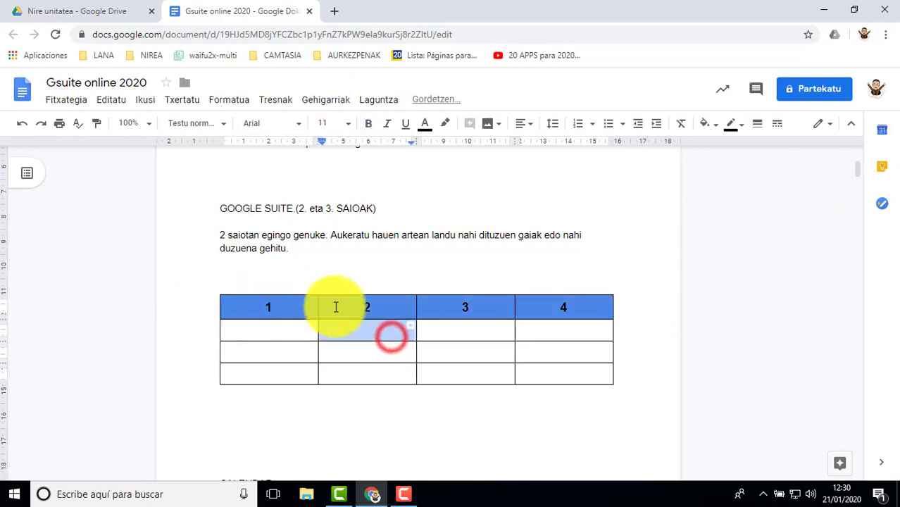
# Step: Review the insert, delete and merge commands available for the first two cells of the table's second row
pyautogui.click(300, 332)
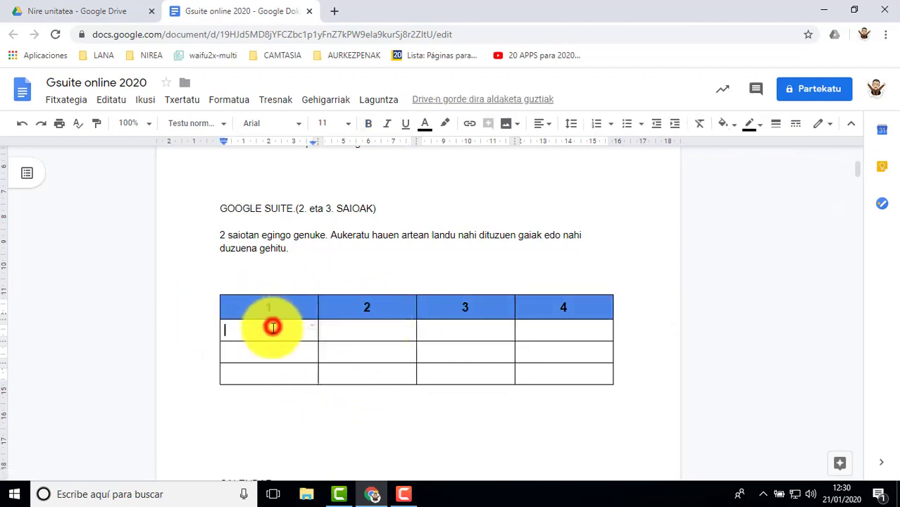
pyautogui.scroll(-2, 301, 300)
pyautogui.scroll(2, 298, 299)
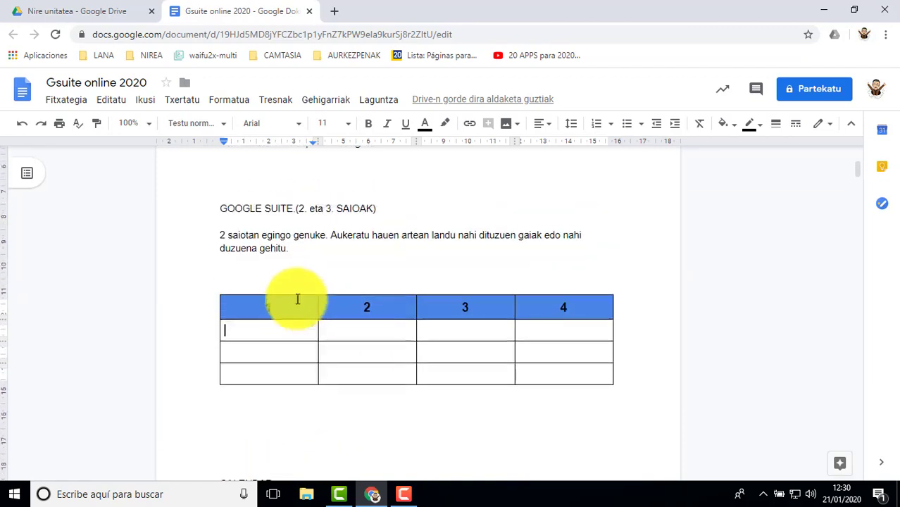
pyautogui.moveTo(281, 327); pyautogui.dragTo(331, 328)
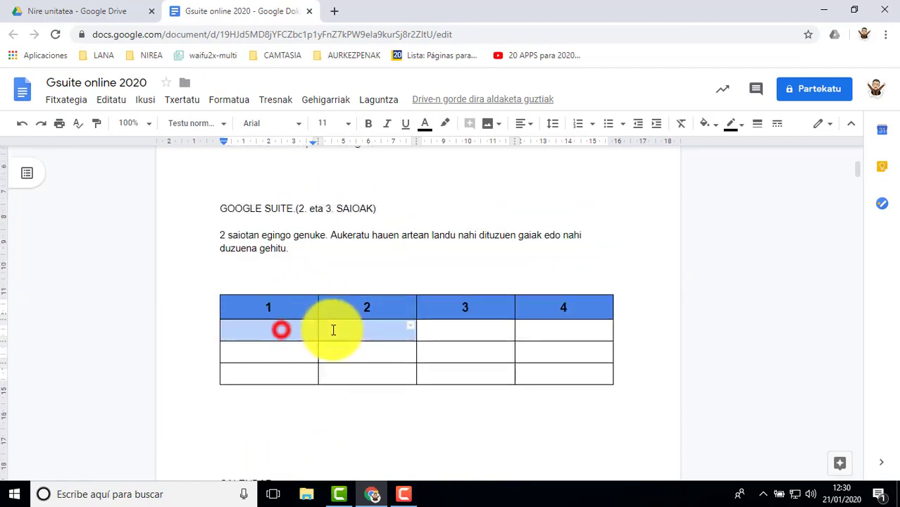
pyautogui.rightClick(295, 331)
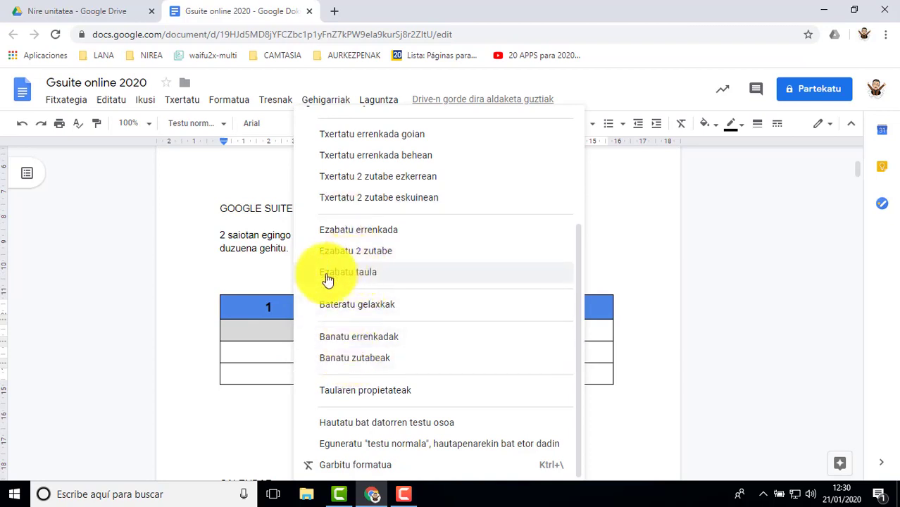
pyautogui.scroll(3, 329, 278)
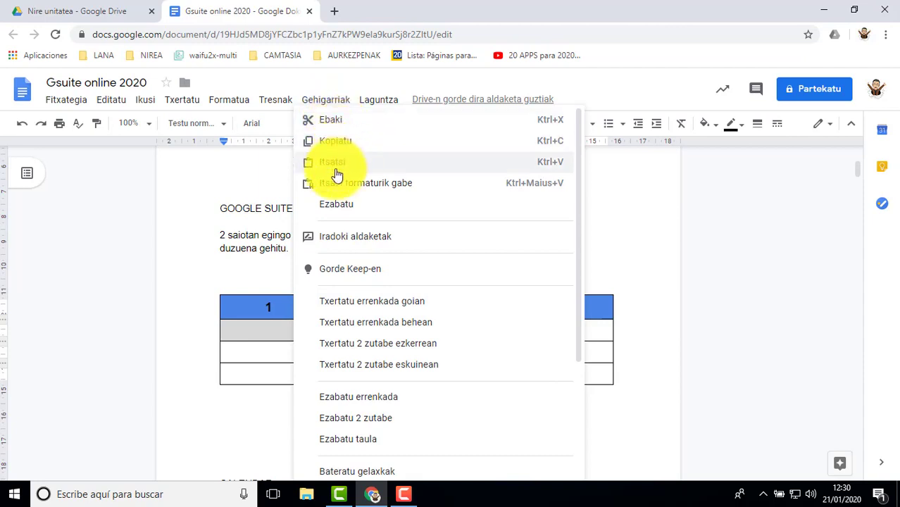
pyautogui.scroll(-1, 380, 260)
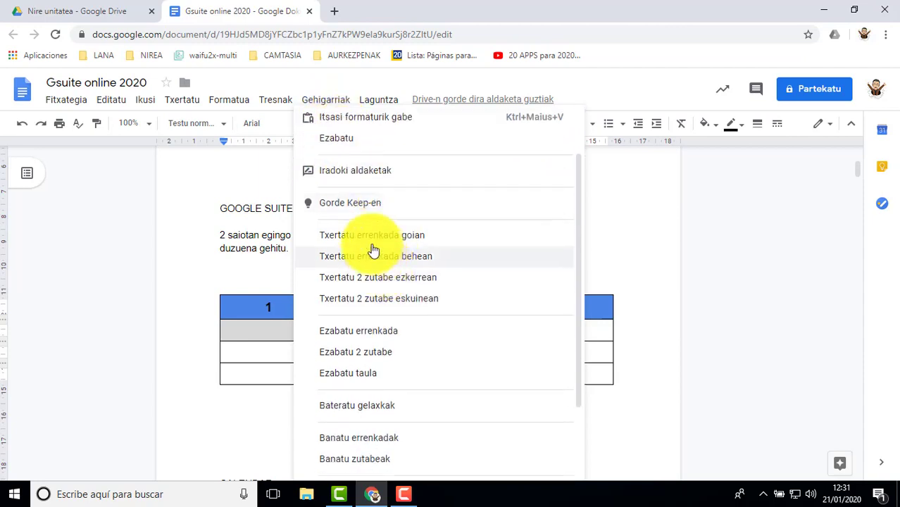
pyautogui.scroll(-1, 374, 241)
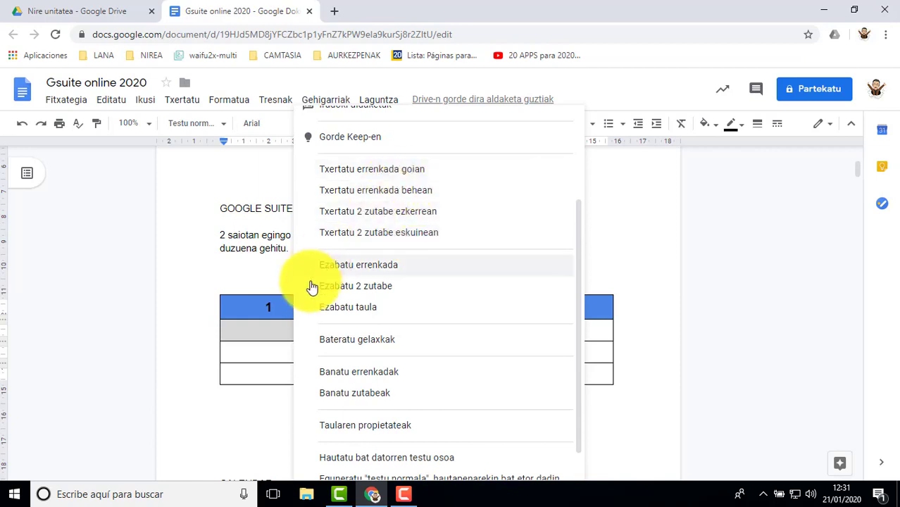
pyautogui.click(262, 334)
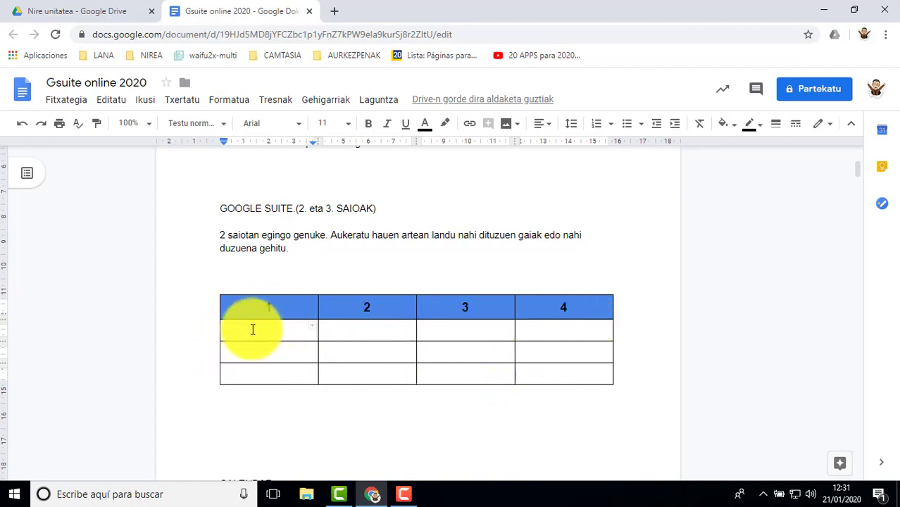
# Step: Select the table's entire first column and review the row, column and merge commands available for it
pyautogui.moveTo(253, 329); pyautogui.dragTo(298, 330)
pyautogui.click(276, 329)
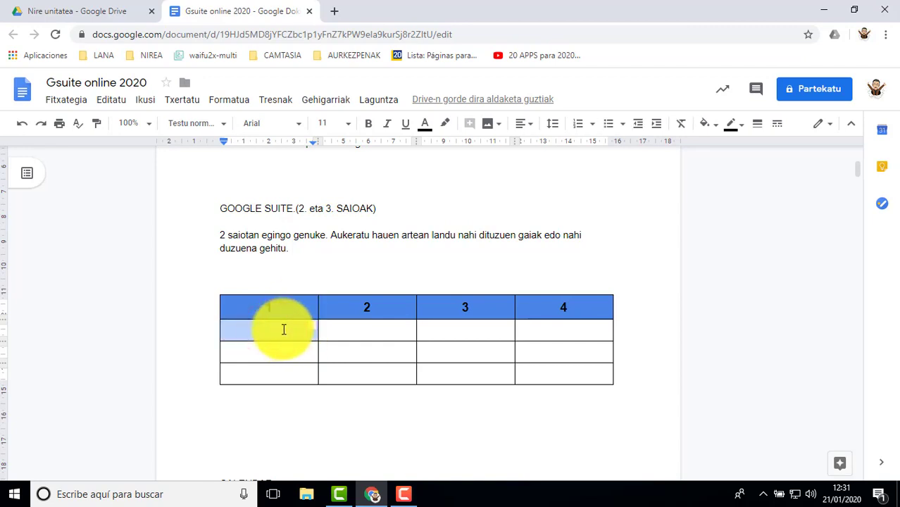
pyautogui.click(279, 330)
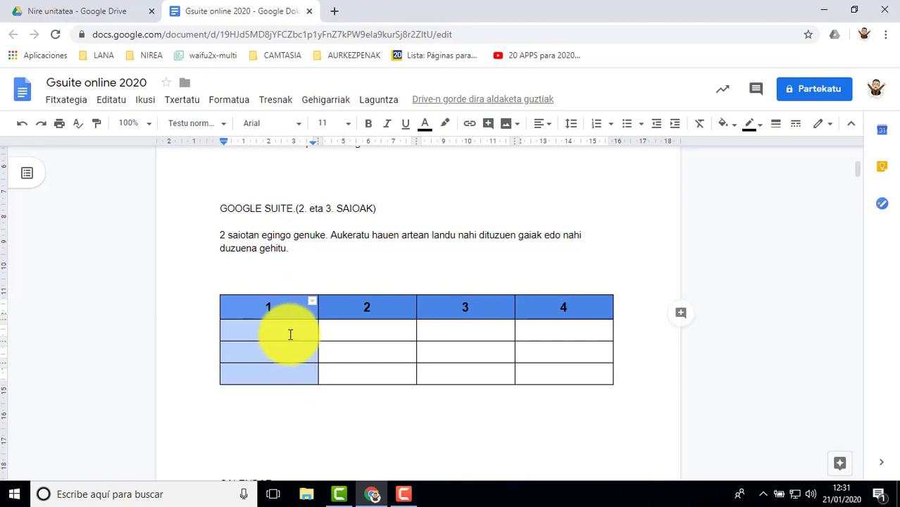
pyautogui.rightClick(290, 334)
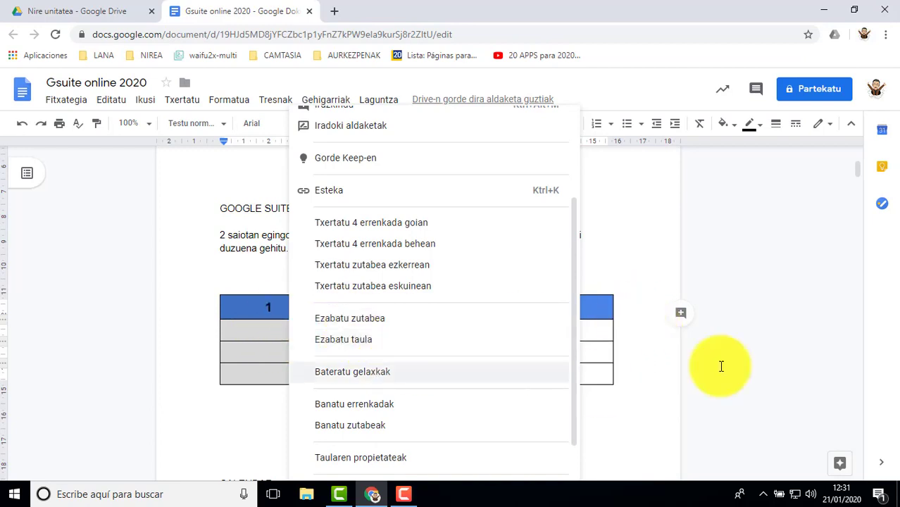
pyautogui.click(717, 326)
# Step: Merge the two cells below headers 1 and 2 in the table's second row
pyautogui.moveTo(289, 331); pyautogui.dragTo(353, 333)
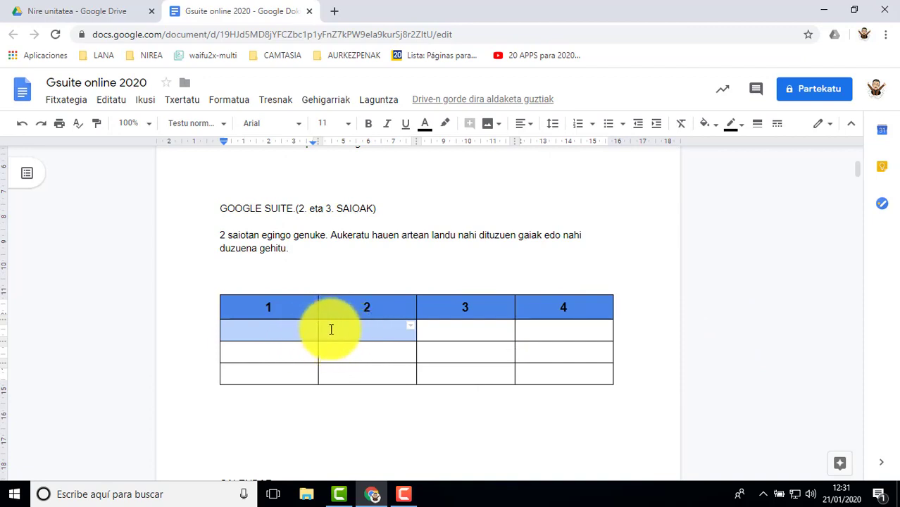
pyautogui.rightClick(331, 330)
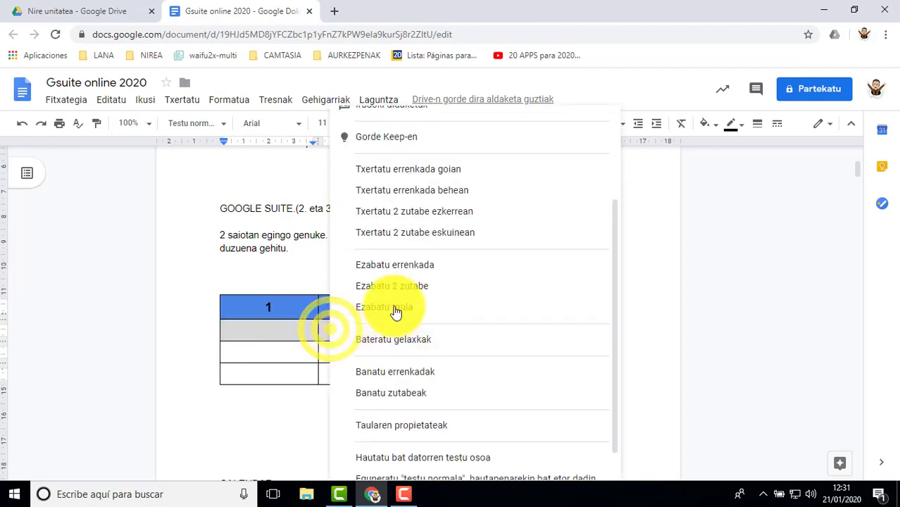
pyautogui.click(398, 344)
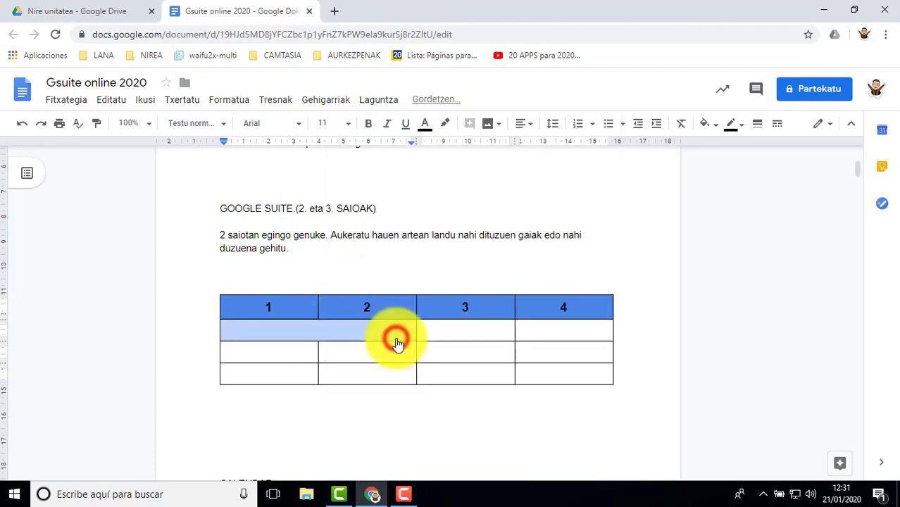
# Step: Merge the three empty cells below header 3 into one tall cell
pyautogui.moveTo(438, 332); pyautogui.dragTo(451, 373)
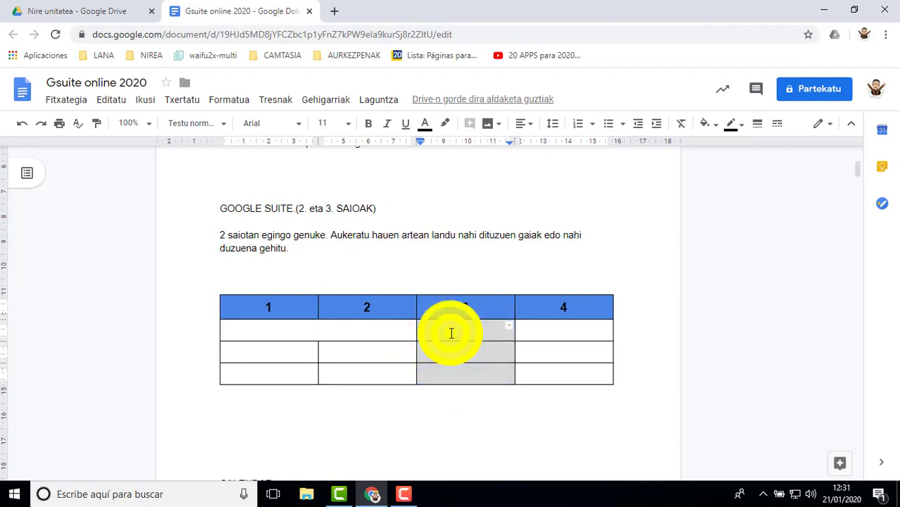
pyautogui.rightClick(451, 333)
pyautogui.click(517, 342)
pyautogui.click(662, 322)
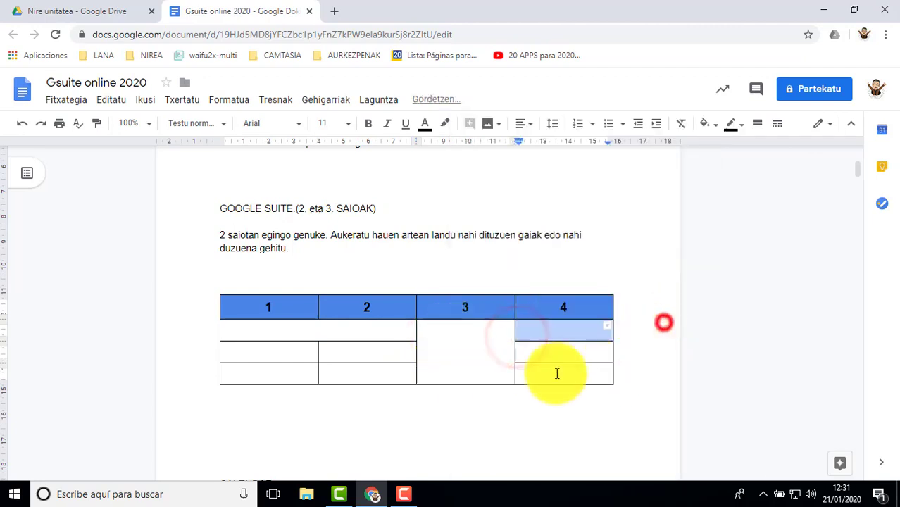
pyautogui.doubleClick(450, 352)
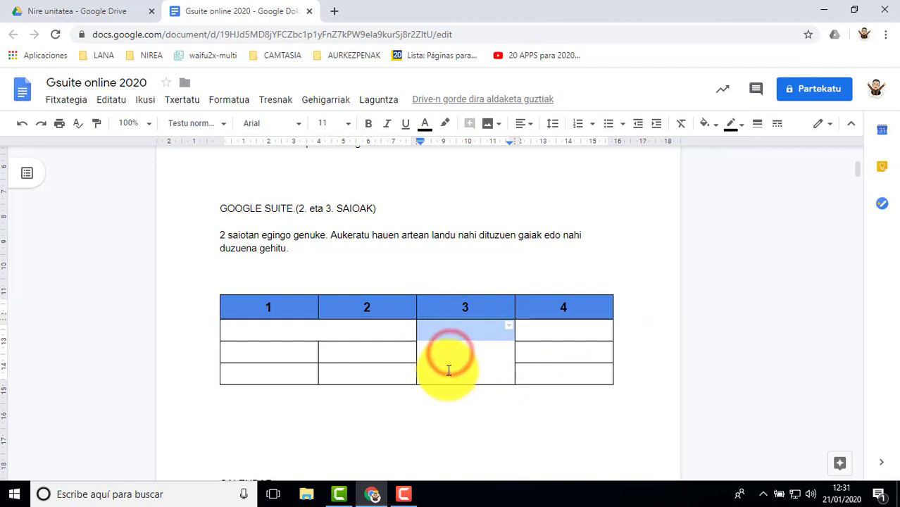
pyautogui.click(447, 370)
pyautogui.doubleClick(314, 336)
pyautogui.click(457, 347)
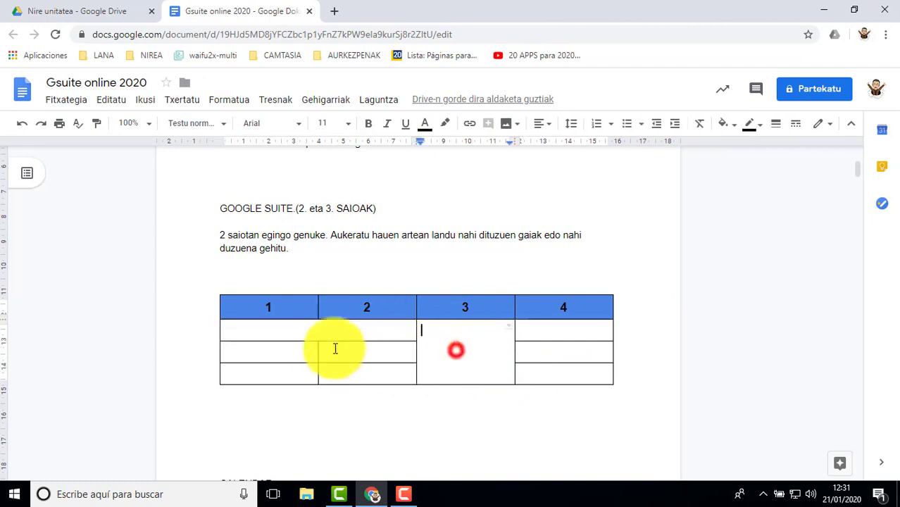
# Step: Unmerge the wide cell below headers 1 and 2 and the tall cell below header 3
pyautogui.doubleClick(296, 330)
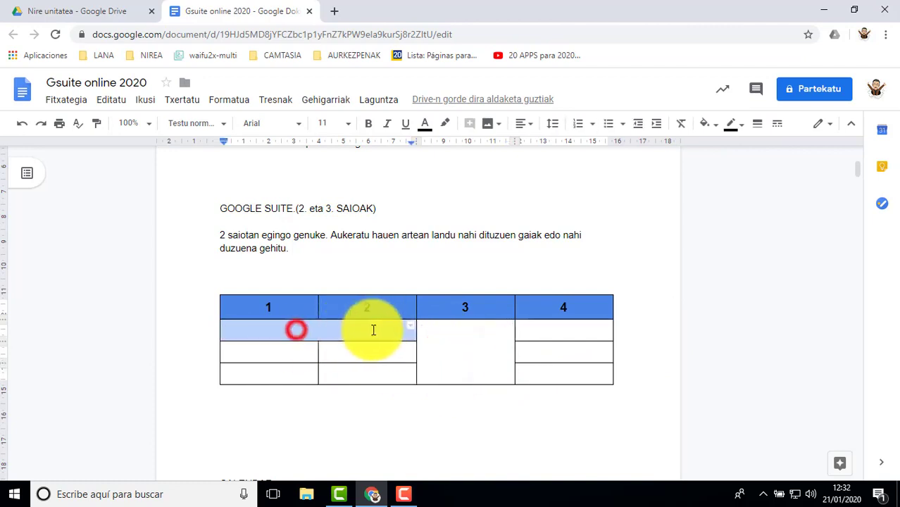
pyautogui.rightClick(328, 329)
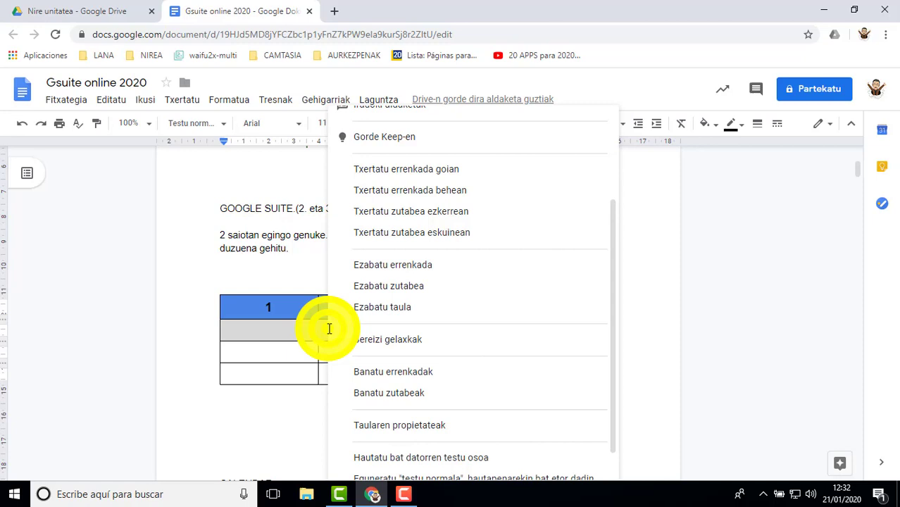
pyautogui.click(373, 342)
pyautogui.moveTo(438, 331); pyautogui.dragTo(463, 343)
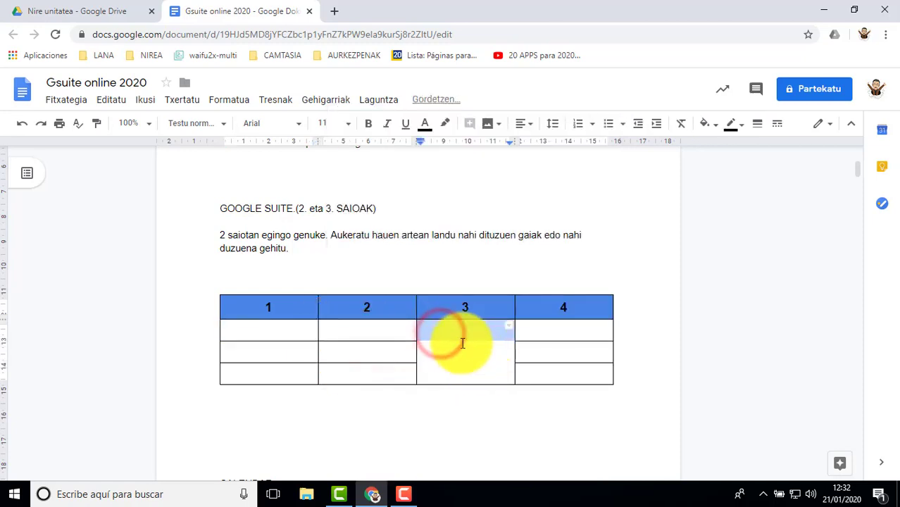
pyautogui.rightClick(458, 333)
pyautogui.click(500, 343)
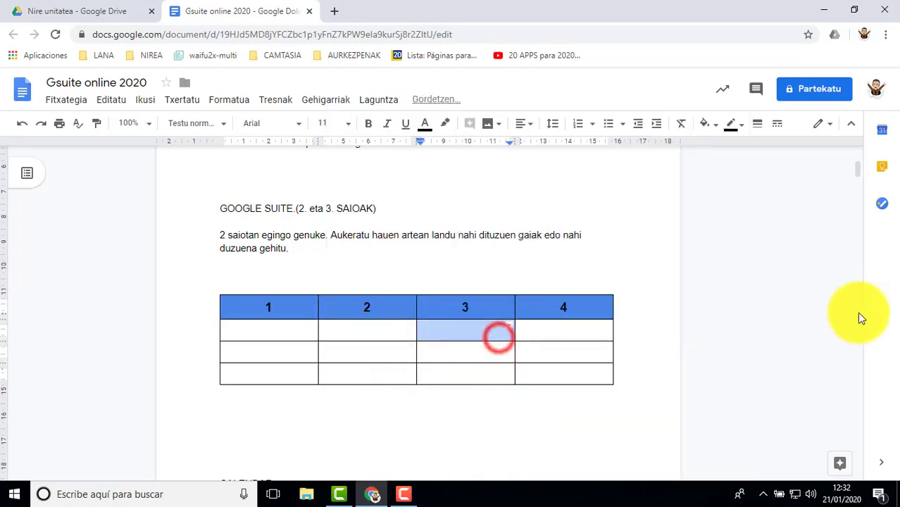
pyautogui.click(735, 303)
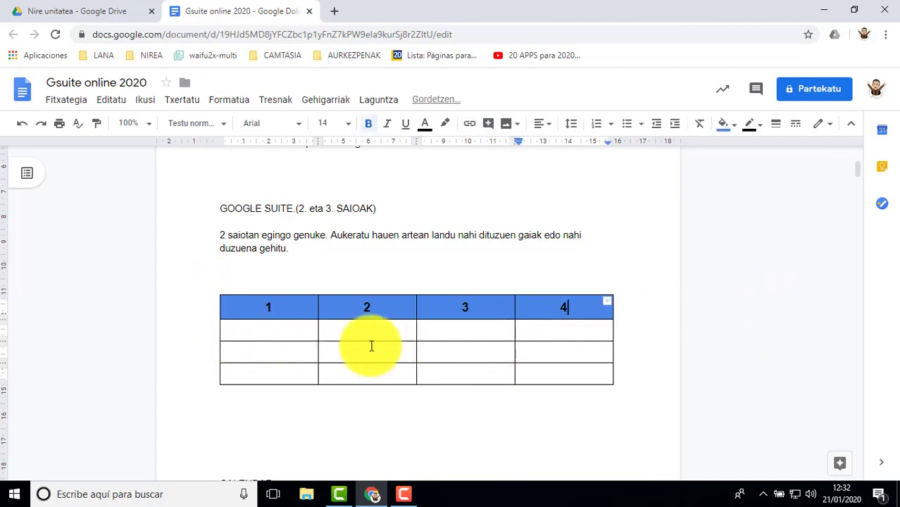
# Step: Resize the table: second row about 1.5 cm high, first column about 5.3 cm wide and second column about 3.4 cm wide
pyautogui.scroll(-1, 346, 347)
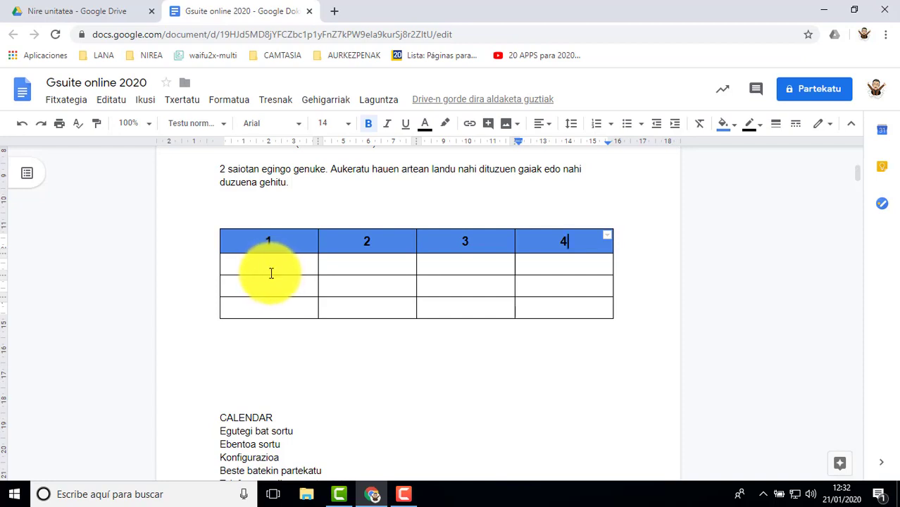
pyautogui.moveTo(270, 275); pyautogui.dragTo(269, 290)
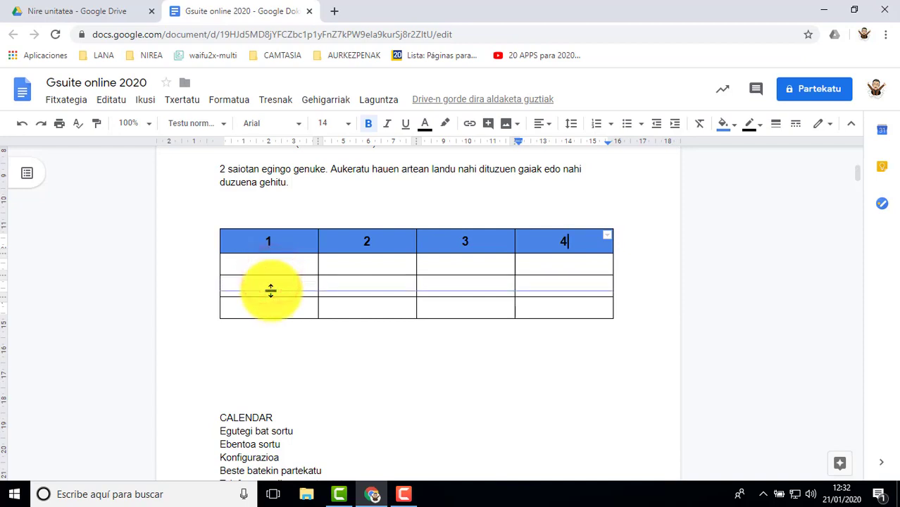
pyautogui.moveTo(318, 271); pyautogui.dragTo(352, 285)
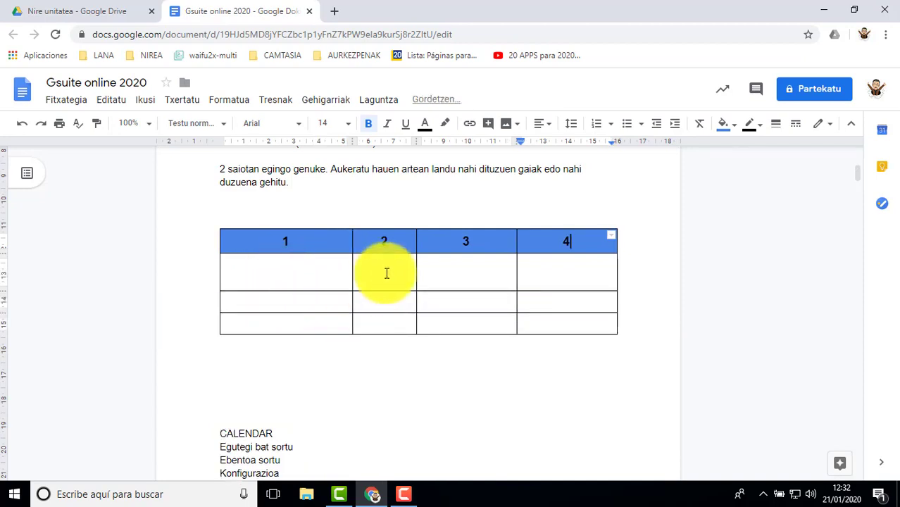
pyautogui.moveTo(416, 274); pyautogui.dragTo(437, 279)
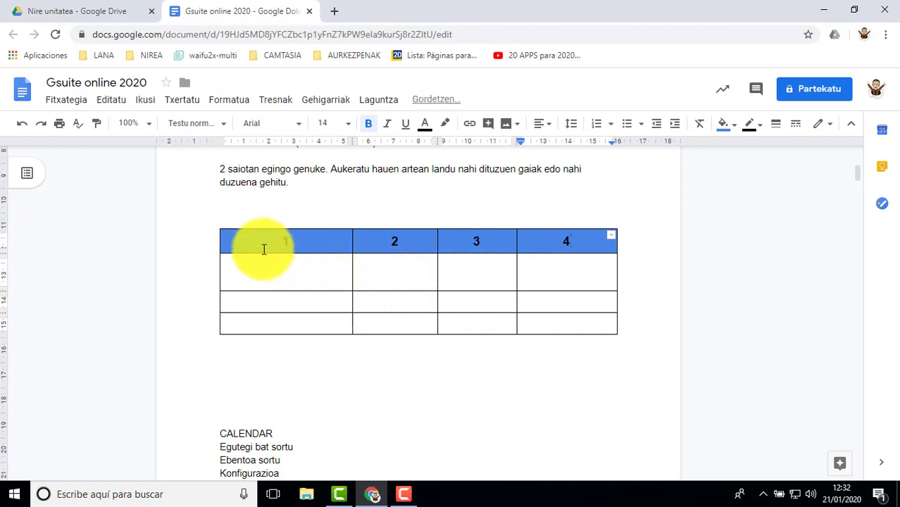
# Step: Enable the column width with no value in the table properties of the three body rows, and widen the fourth column to about 3 cm
pyautogui.moveTo(245, 267); pyautogui.dragTo(554, 321)
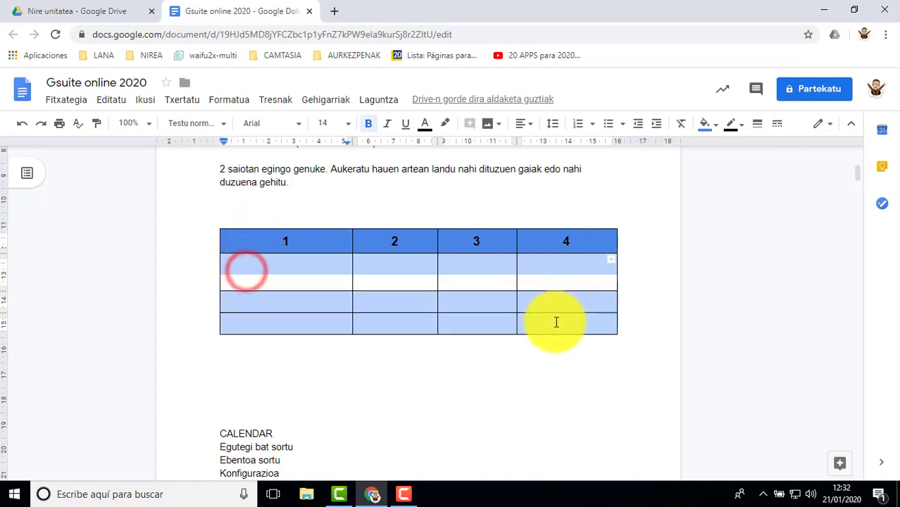
pyautogui.rightClick(286, 268)
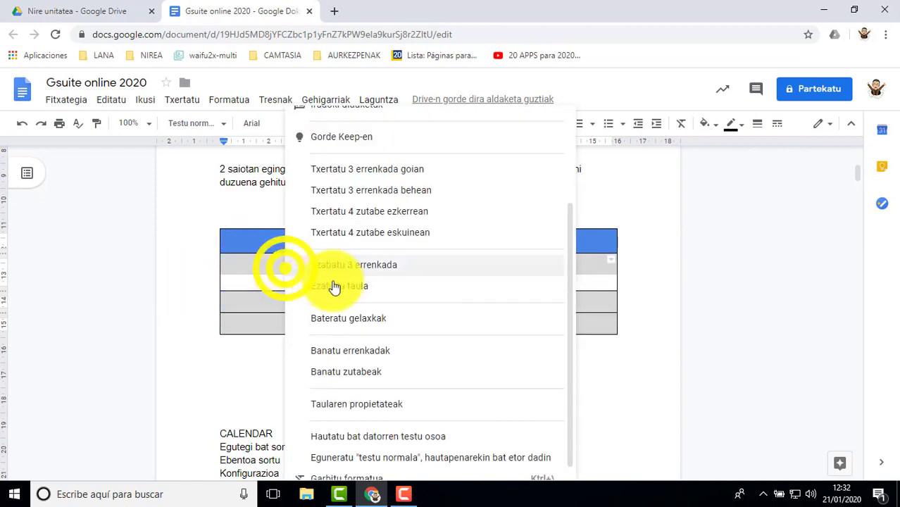
pyautogui.click(349, 401)
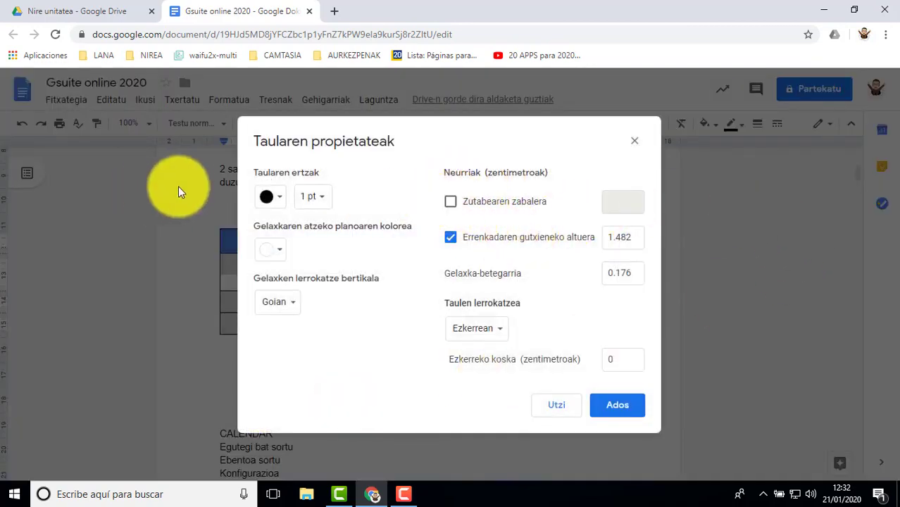
pyautogui.click(450, 202)
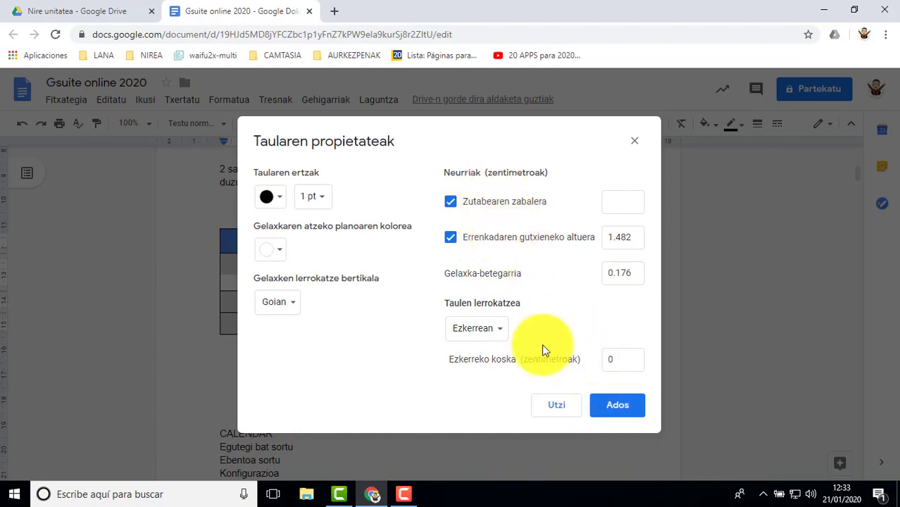
pyautogui.click(617, 407)
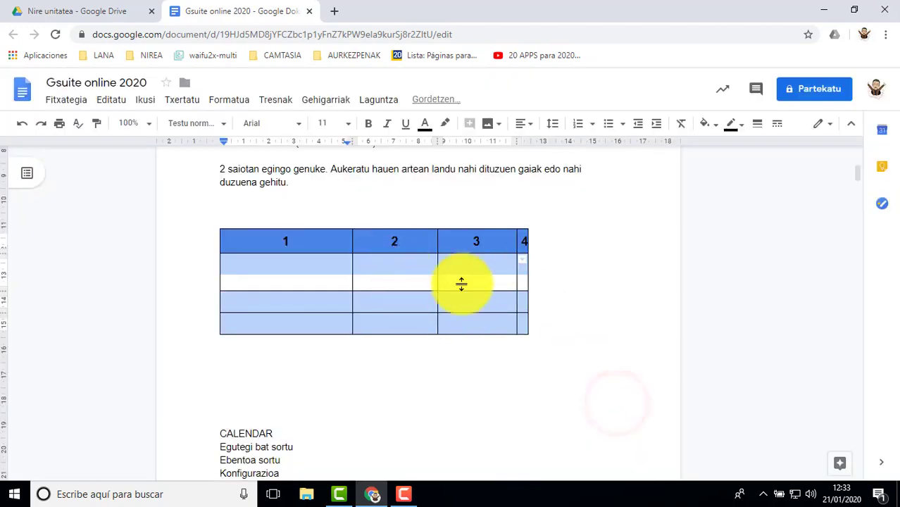
pyautogui.click(307, 266)
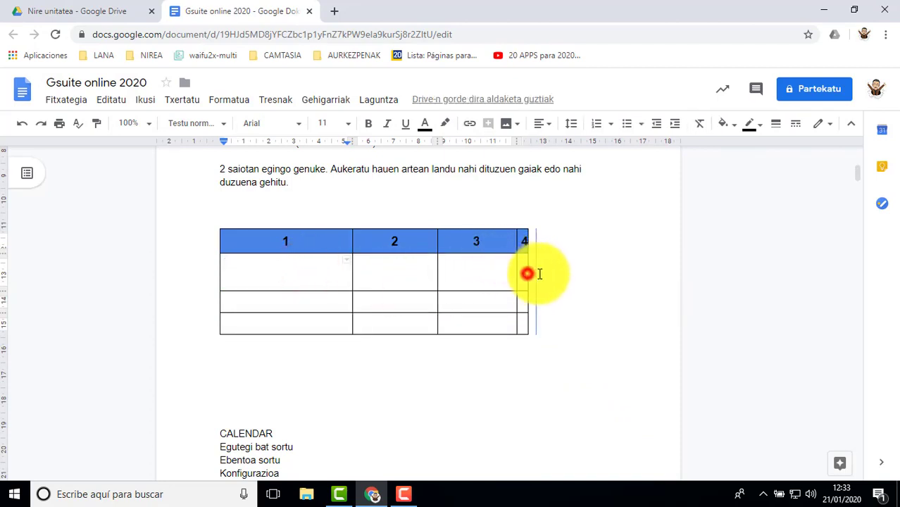
pyautogui.moveTo(539, 274); pyautogui.dragTo(588, 276)
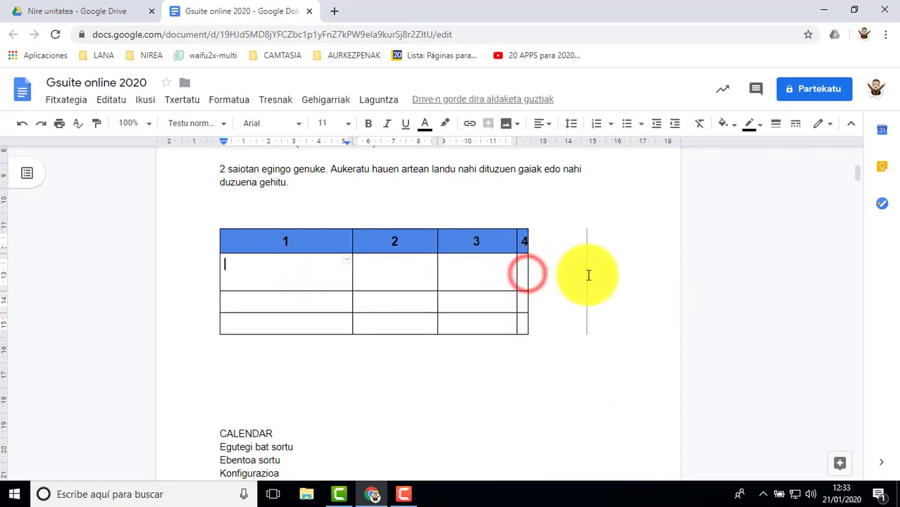
# Step: Insert the motorcycle picture from the computer into the cell below header 1 and set it in line with the text
pyautogui.doubleClick(268, 267)
pyautogui.click(277, 270)
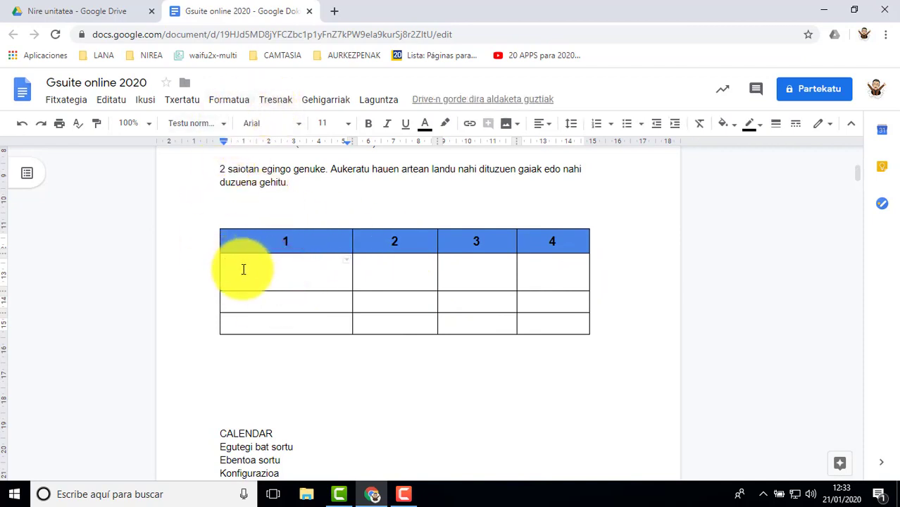
pyautogui.click(189, 104)
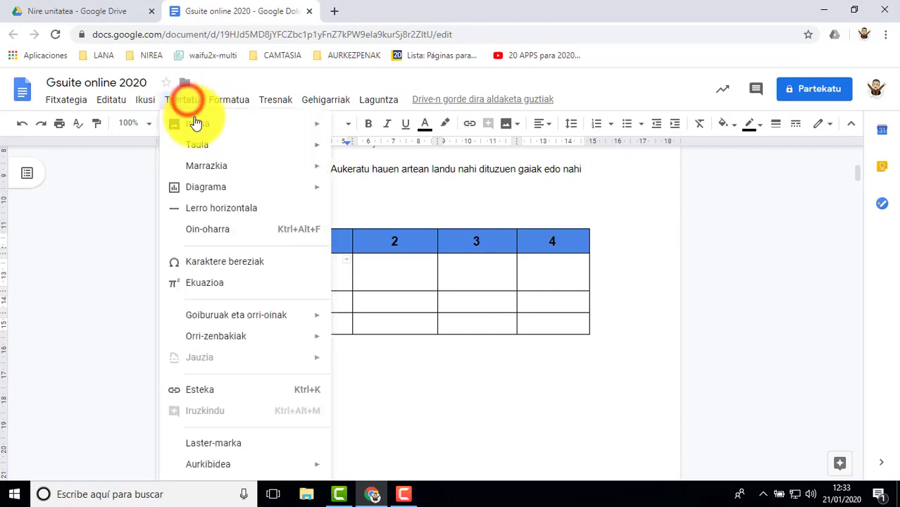
pyautogui.moveTo(201, 124)
pyautogui.click(366, 133)
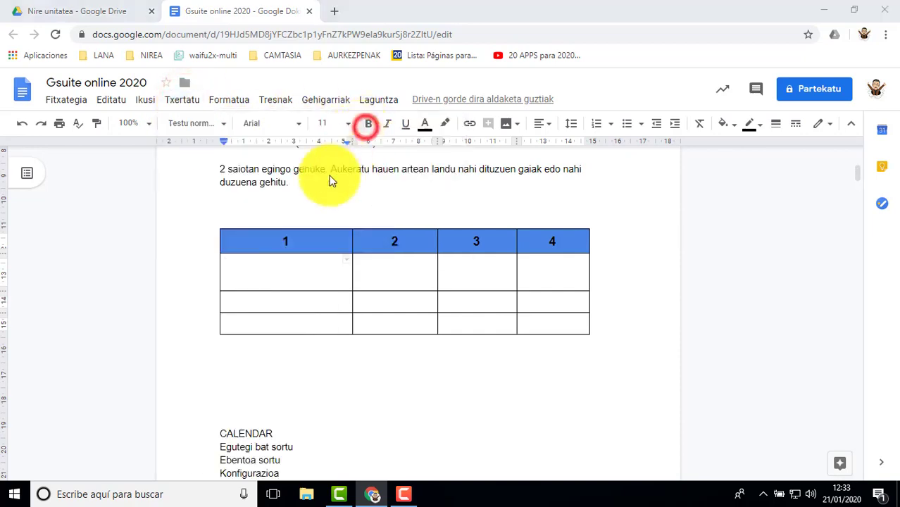
pyautogui.click(225, 109)
pyautogui.doubleClick(225, 109)
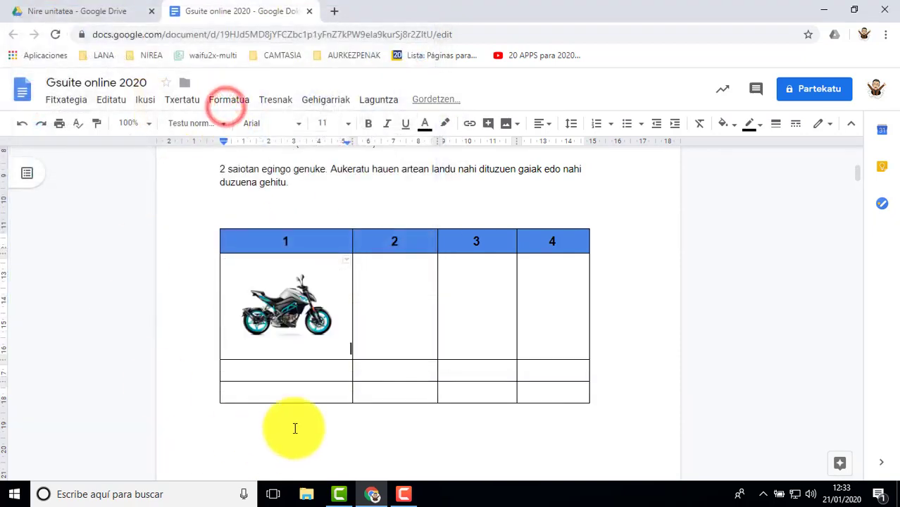
pyautogui.click(293, 310)
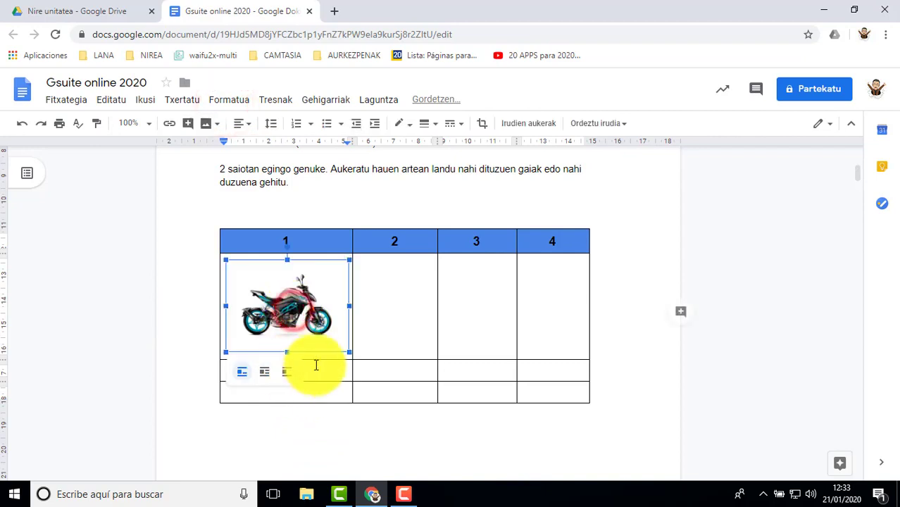
pyautogui.click(242, 372)
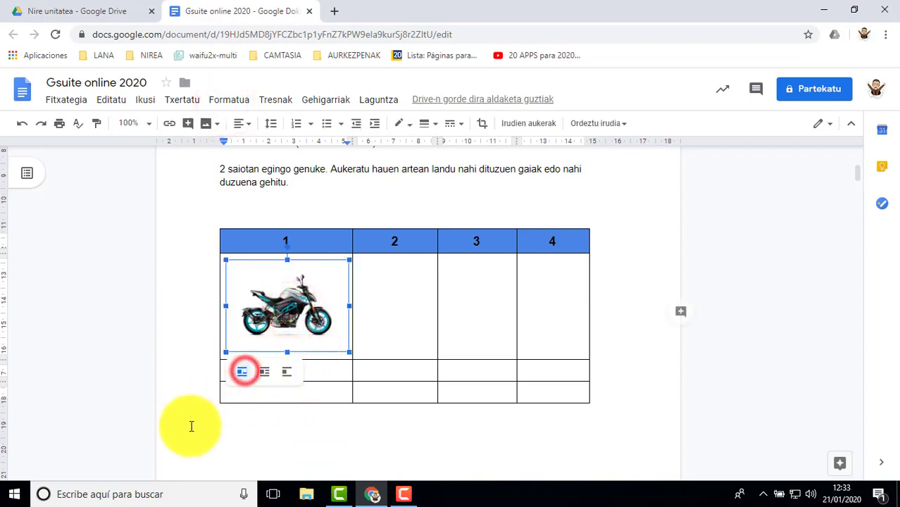